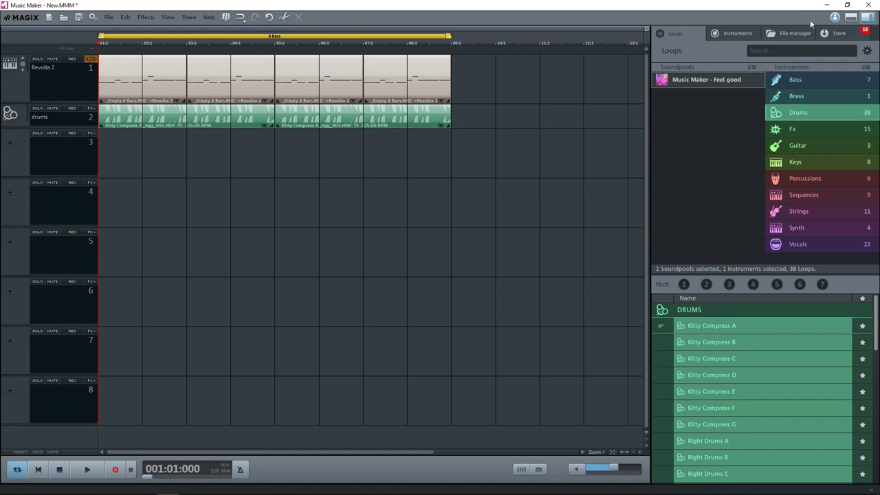
{"action": "left_click", "coordinate": [737, 34]}
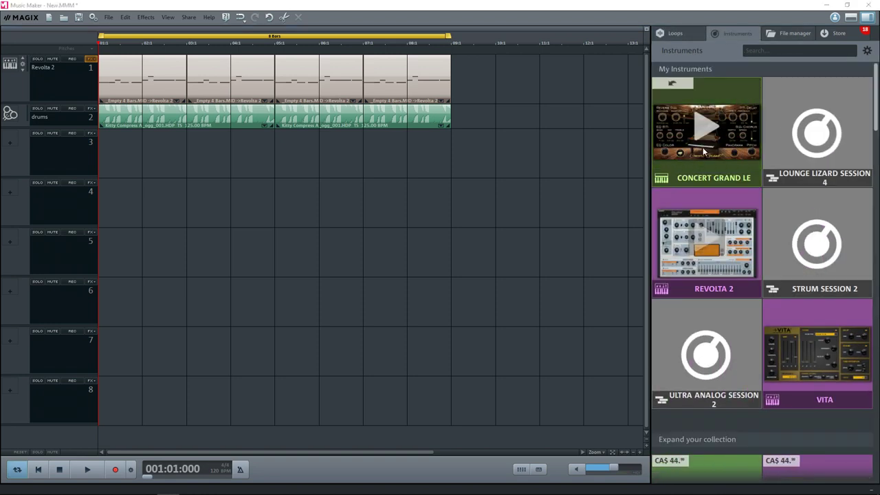
{"action": "left_click", "coordinate": [675, 33]}
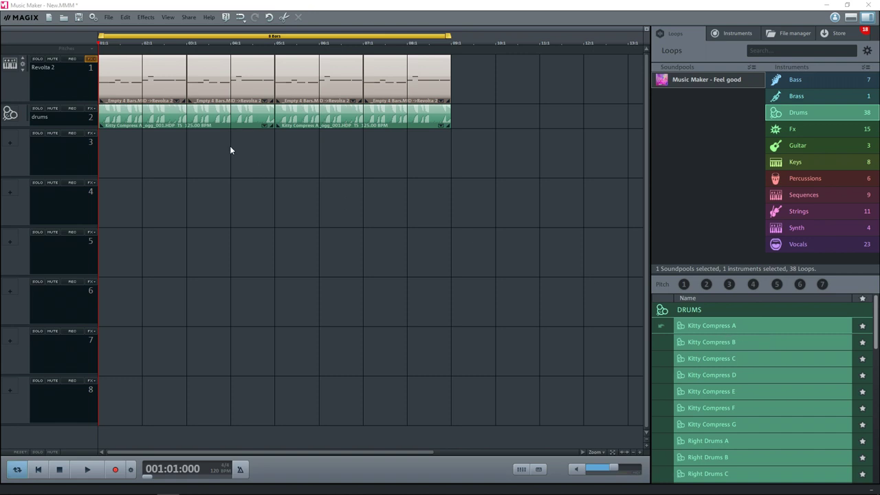
{"action": "left_click", "coordinate": [733, 33]}
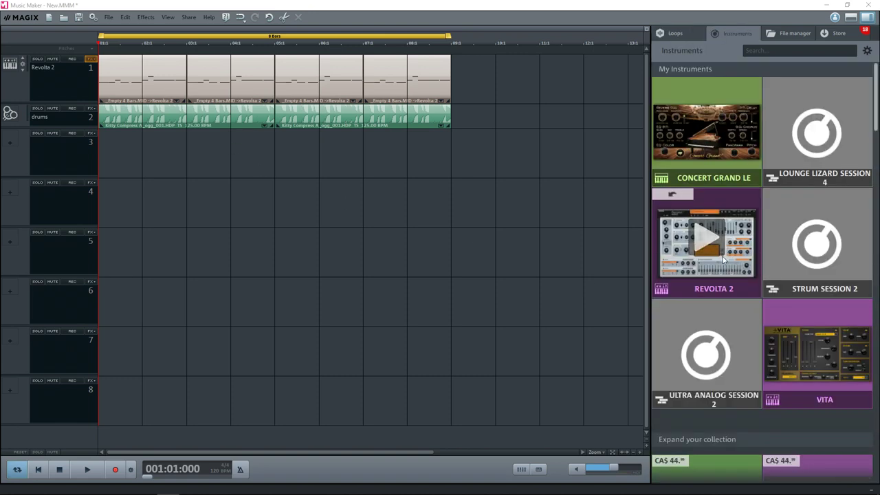
{"action": "left_click", "coordinate": [662, 34]}
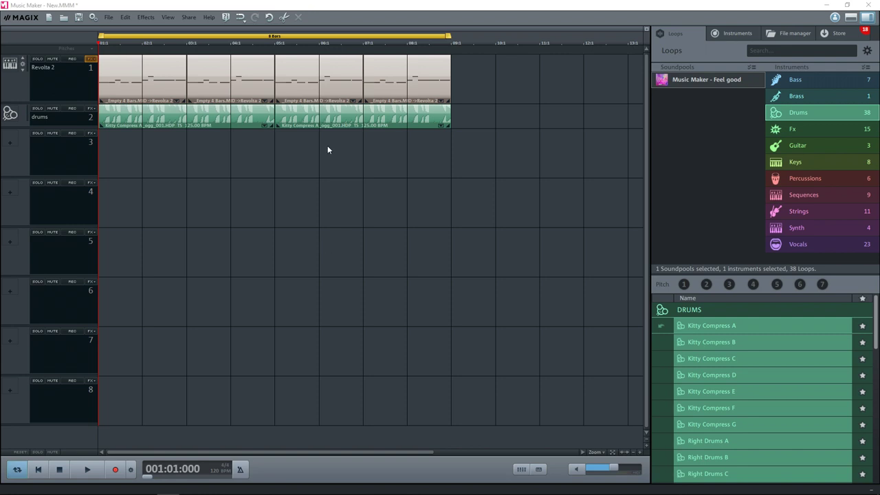
Record from the BEHRINGER USB AUDIO (1+2) line-in in mono CD quality with monitoring on
{"action": "left_click", "coordinate": [130, 471]}
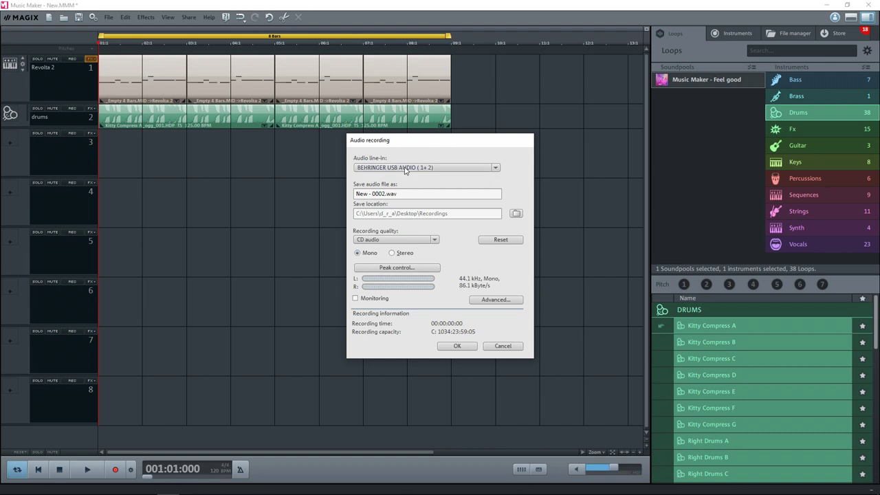
{"action": "left_click", "coordinate": [404, 169]}
{"action": "left_click", "coordinate": [448, 178]}
{"action": "left_click", "coordinate": [451, 169]}
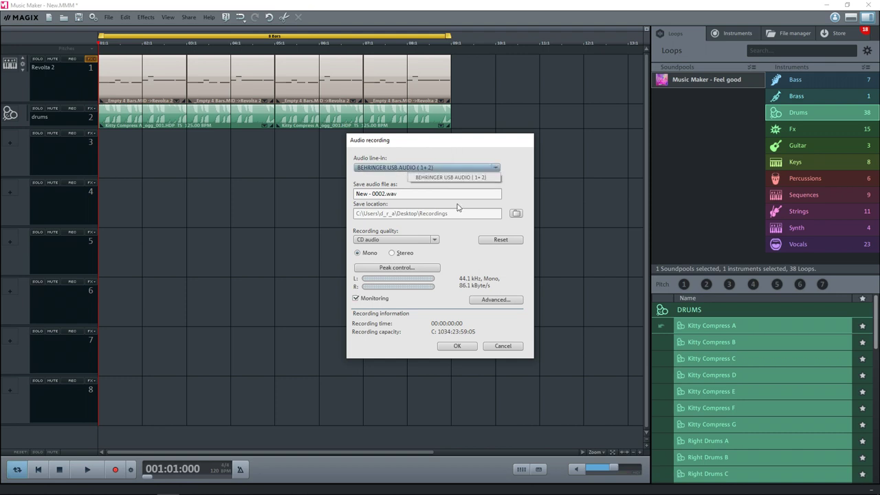
{"action": "left_click", "coordinate": [495, 154]}
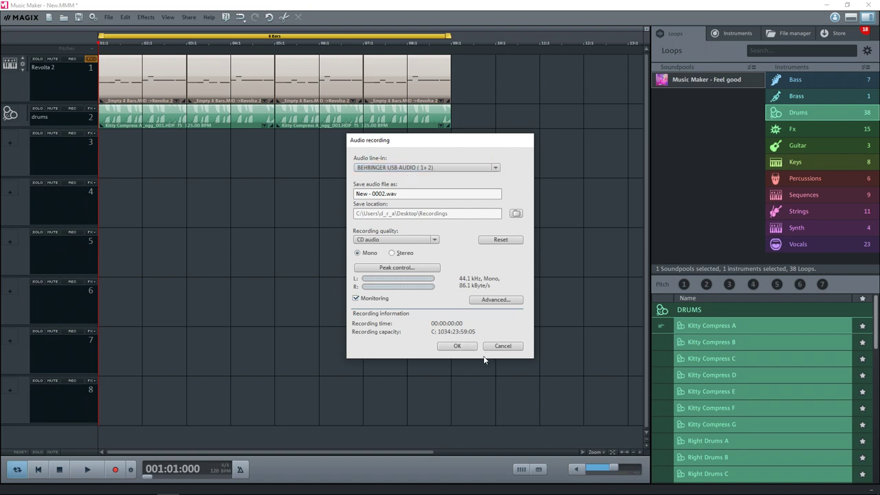
{"action": "left_click", "coordinate": [455, 348]}
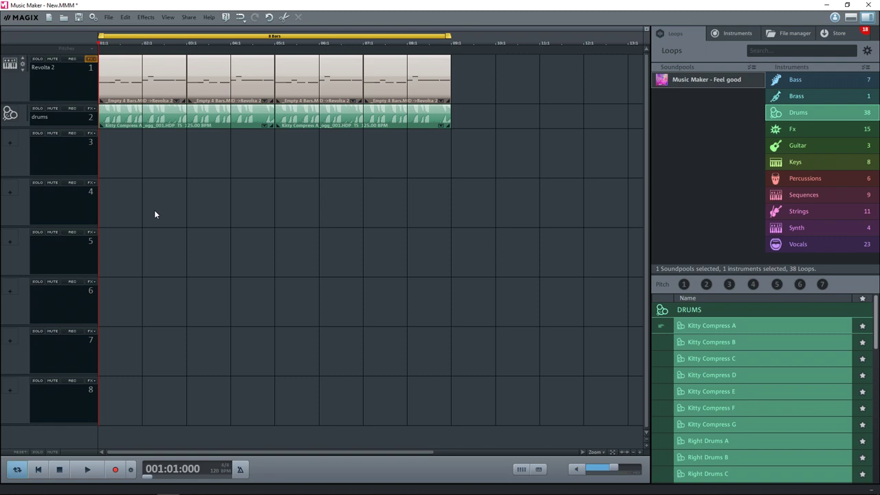
Open the Audio FX Rack for track 3 from its FX button
{"action": "left_click", "coordinate": [91, 133]}
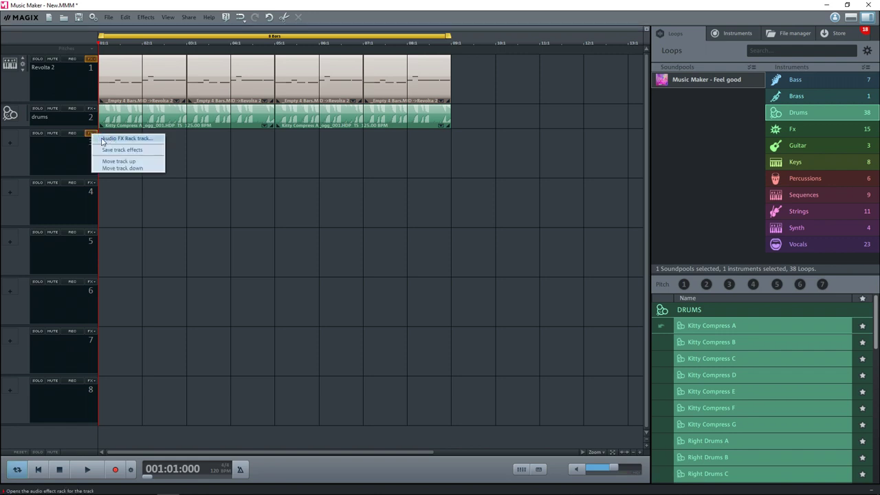
{"action": "left_click", "coordinate": [107, 140]}
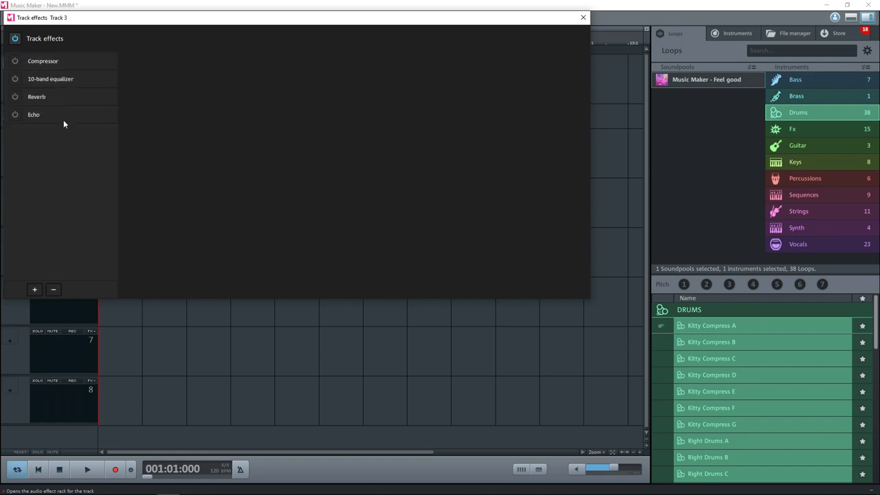
Switch on track 3's Compressor and add the Vandal_SE amp from MAGIX Plugins
{"action": "left_click", "coordinate": [15, 62]}
{"action": "left_click", "coordinate": [35, 289]}
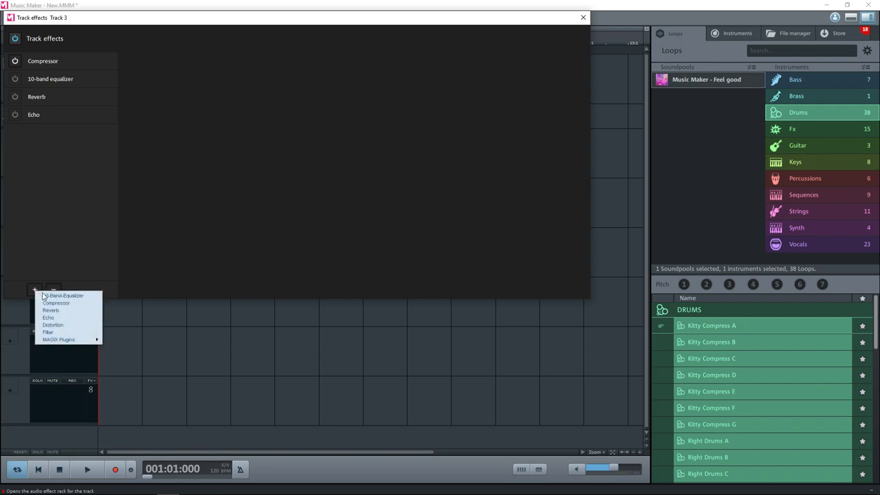
{"action": "mouse_move", "coordinate": [78, 341]}
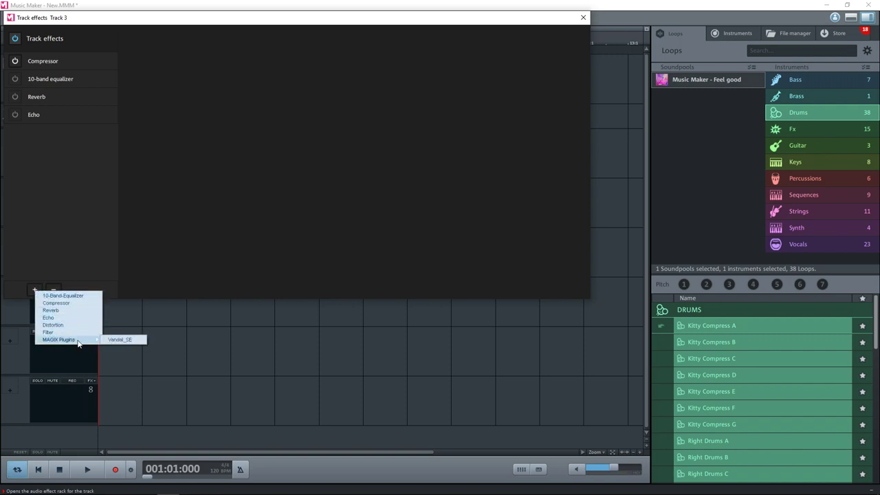
{"action": "left_click", "coordinate": [117, 341]}
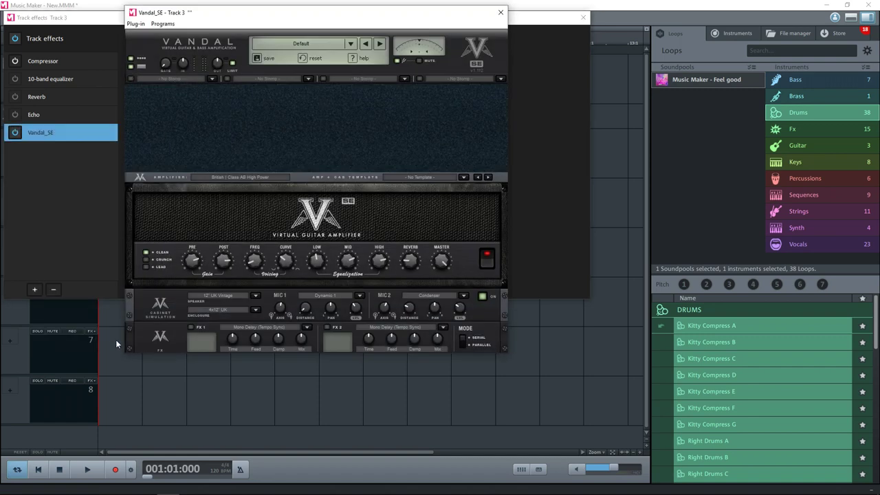
Load the Hard Rock Stereo preset in Vandal_SE, then close the plugin and effects rack
{"action": "left_click_drag", "start_coordinate": [175, 16], "coordinate": [193, 32]}
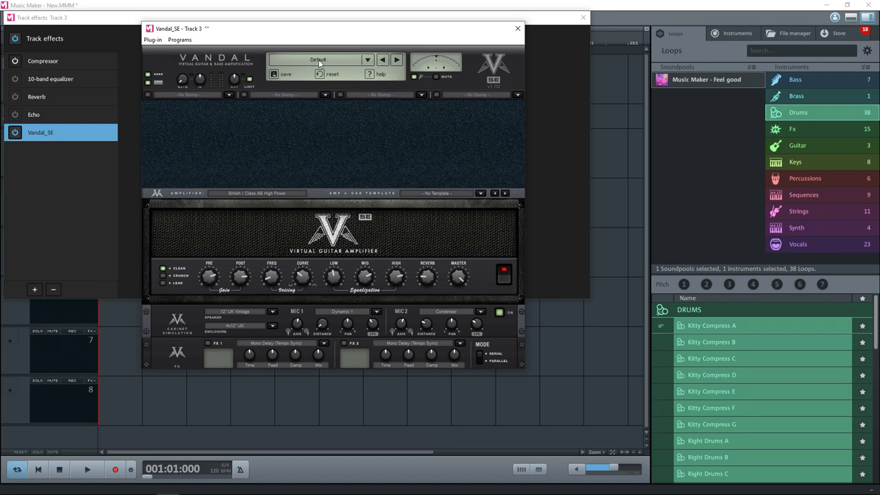
{"action": "left_click", "coordinate": [343, 60]}
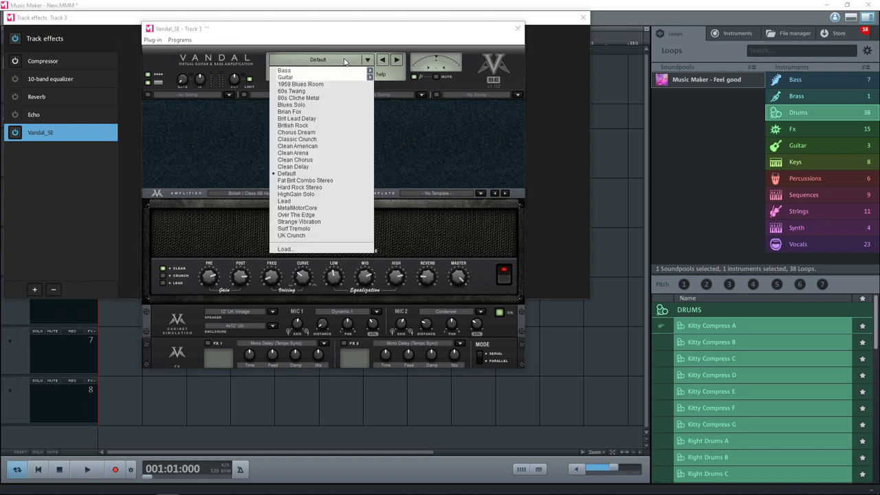
{"action": "left_click", "coordinate": [316, 188]}
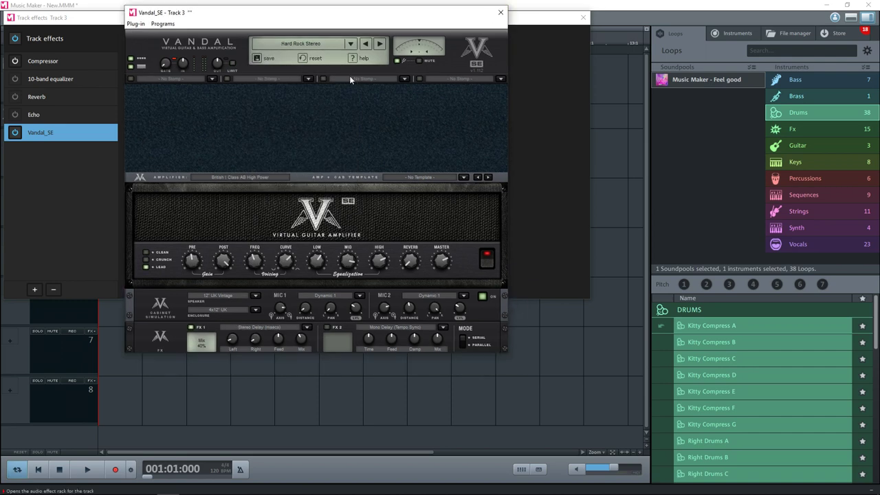
{"action": "left_click", "coordinate": [502, 13]}
{"action": "left_click", "coordinate": [583, 17]}
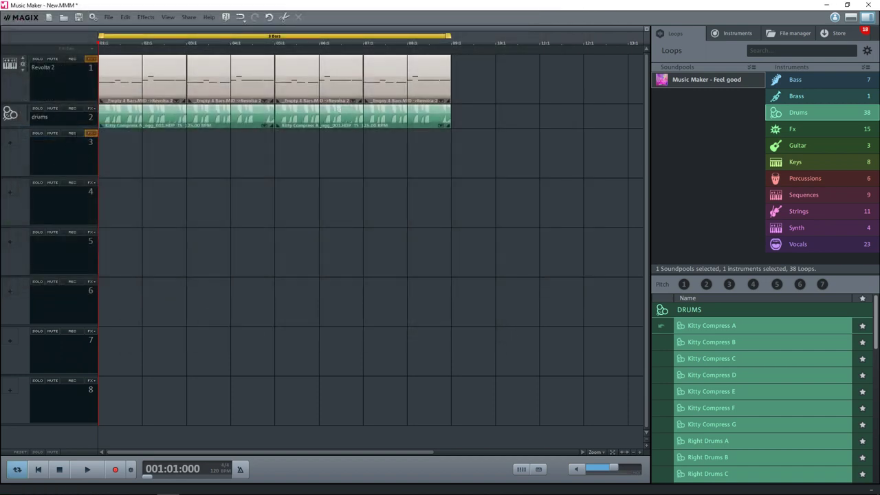
Arm track 3, enable the metronome, and start recording the guitar part
{"action": "left_click", "coordinate": [70, 134]}
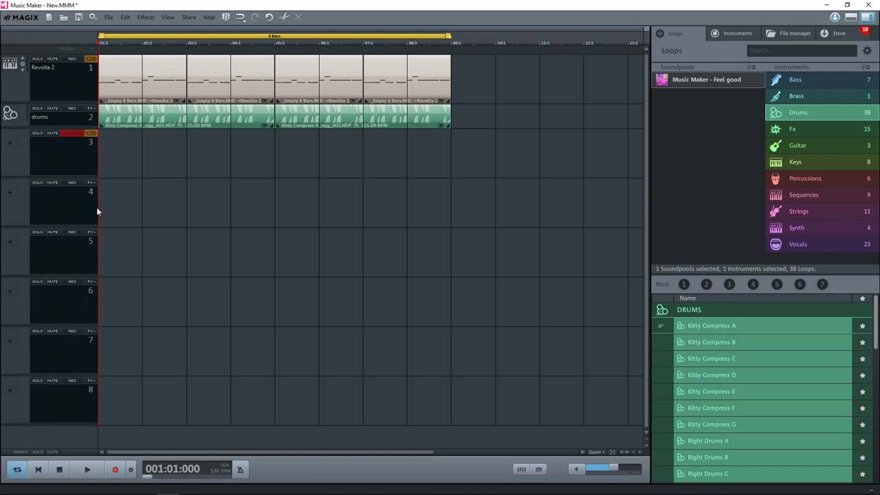
{"action": "left_click", "coordinate": [242, 474]}
{"action": "left_click", "coordinate": [116, 471]}
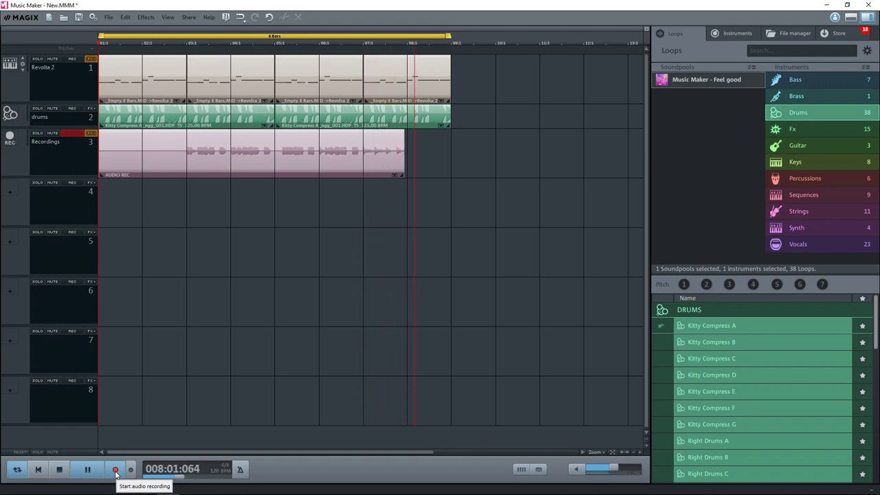
Stop the recording once the guitar part is played
{"action": "left_click", "coordinate": [115, 471]}
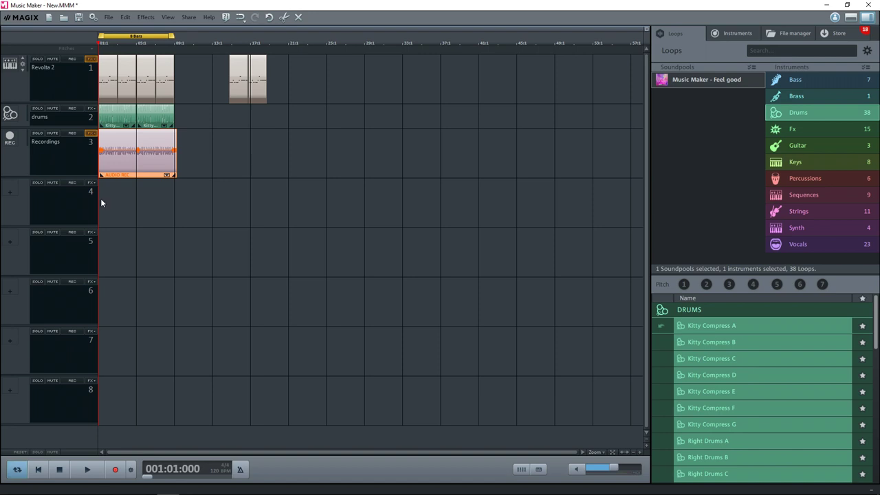
Play back the recording with the loops, stop, then open the mixer with M
{"action": "left_click", "coordinate": [87, 471]}
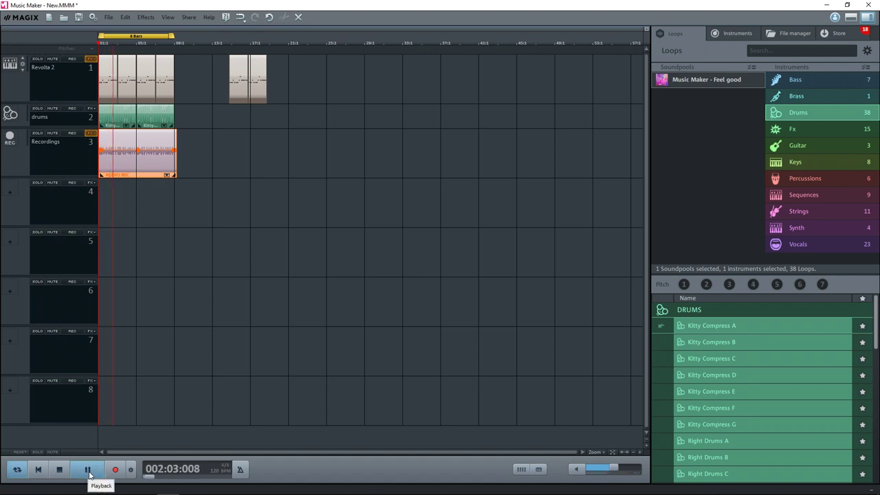
{"action": "left_click", "coordinate": [87, 471]}
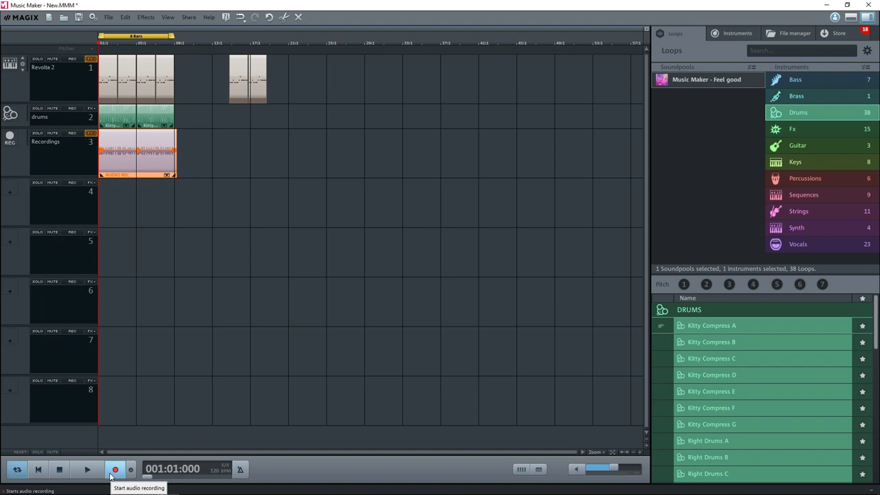
{"action": "key", "text": "m"}
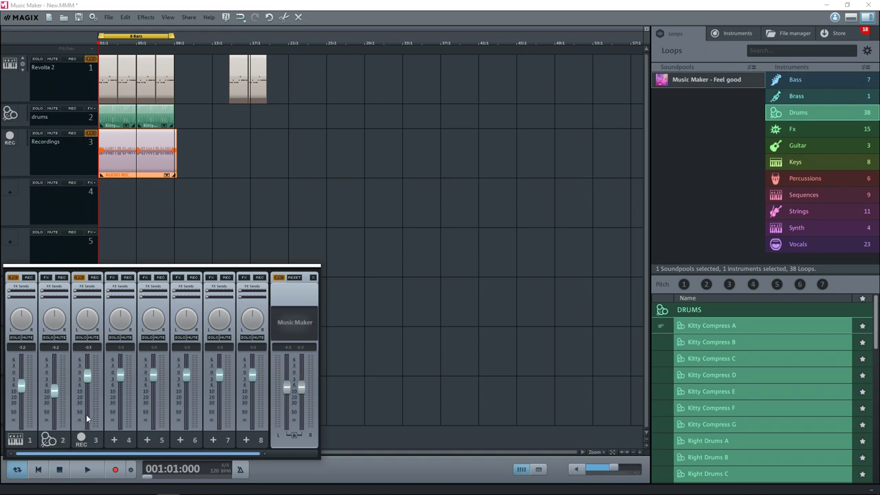
Switch track 3's Vandal_SE amp to the MetalMotorCore preset and play to hear it
{"action": "scroll", "coordinate": [81, 416], "scroll_direction": "down", "scroll_amount": 1}
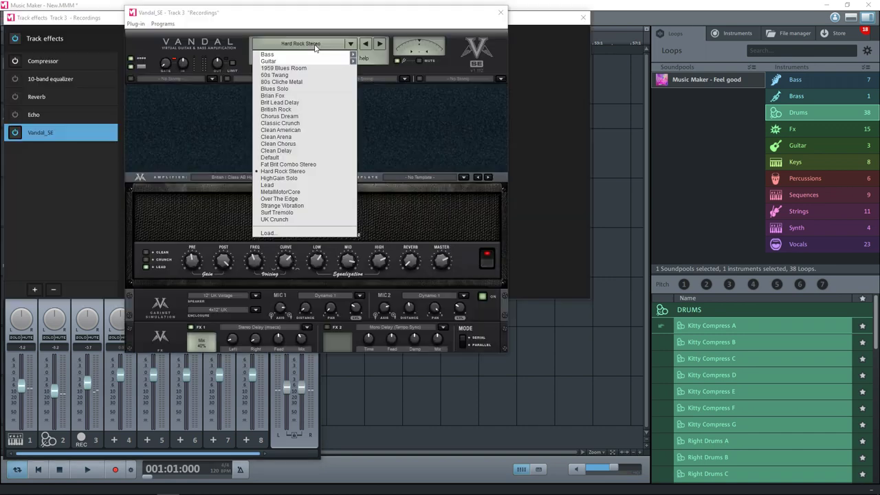
{"action": "mouse_move", "coordinate": [315, 56]}
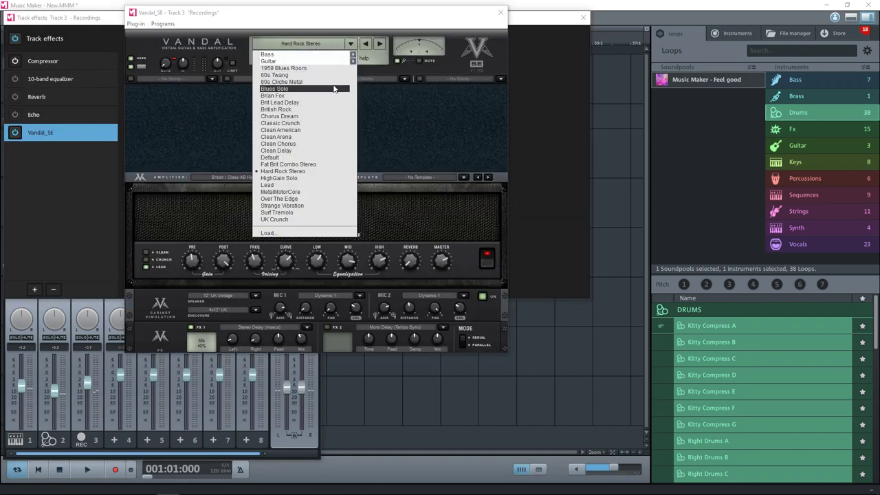
{"action": "left_click", "coordinate": [297, 193]}
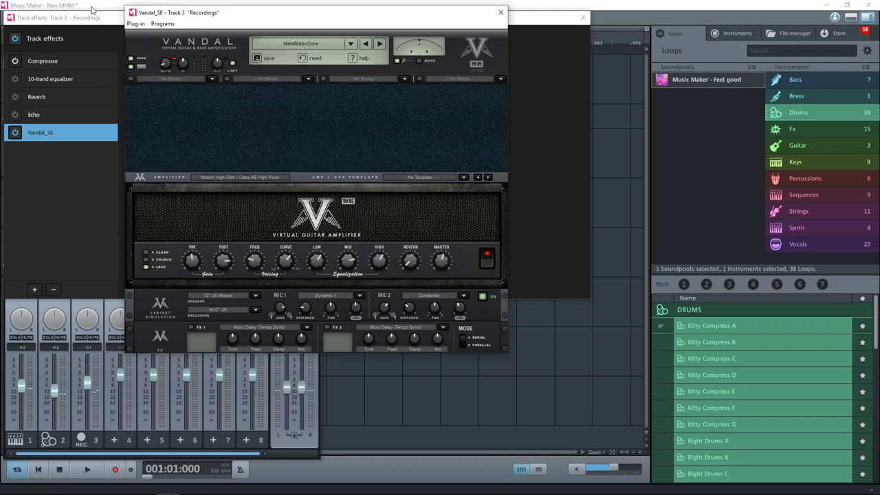
{"action": "key", "text": "space"}
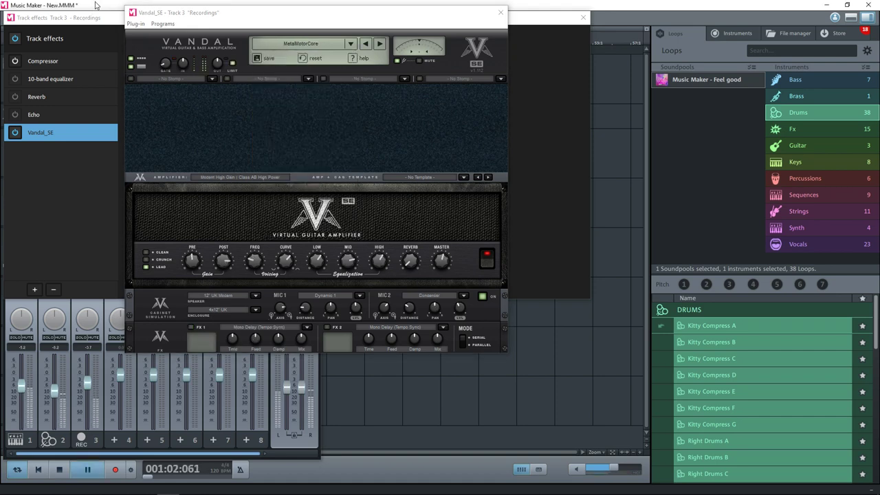
{"action": "left_click", "coordinate": [301, 43]}
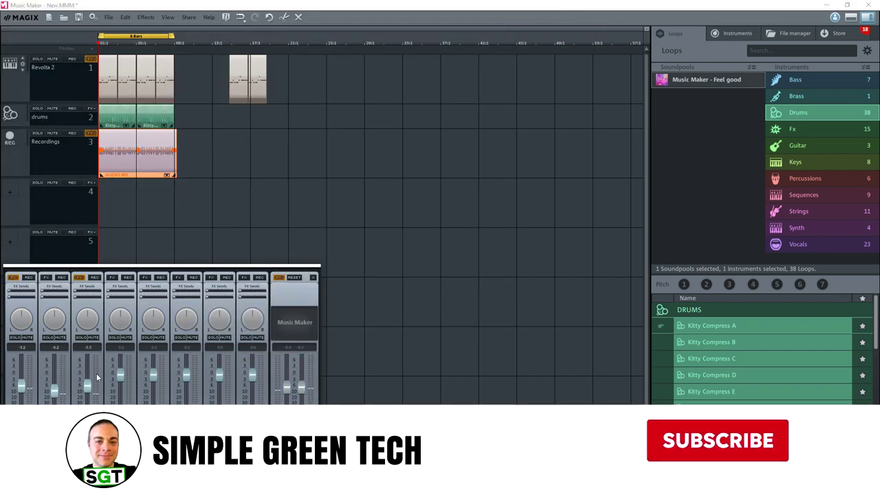
Shorten the loop range to 4 bars in the timeline ruler
{"action": "left_click", "coordinate": [117, 118]}
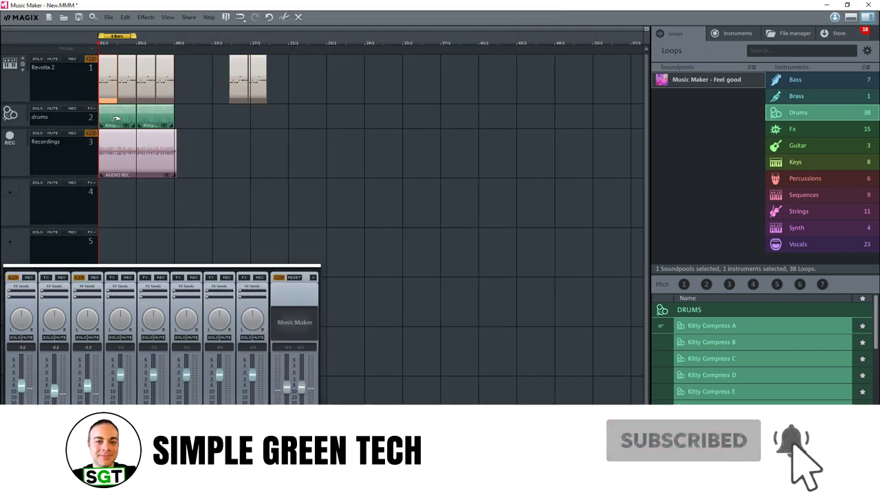